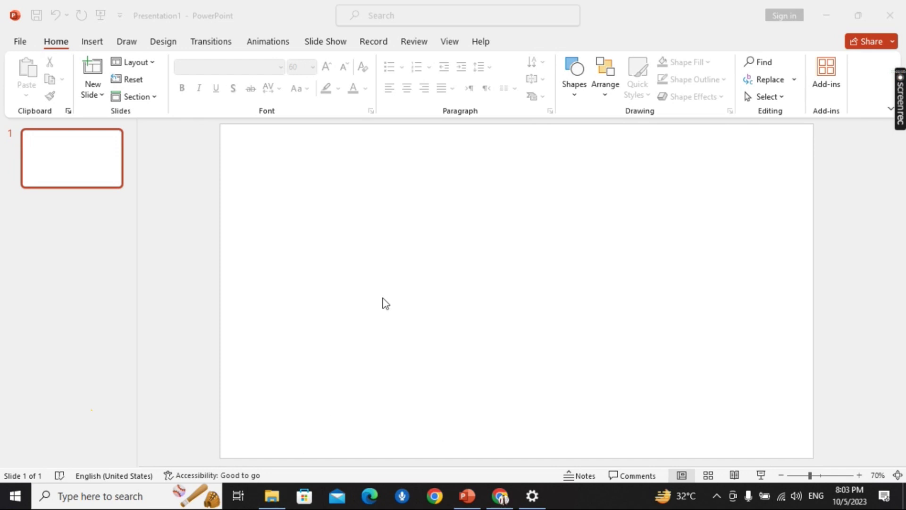
- Draw a text box in the upper slide and set its font to Hey August at 600 pt
click(92, 41)
click(542, 77)
drag(318, 217, 641, 318)
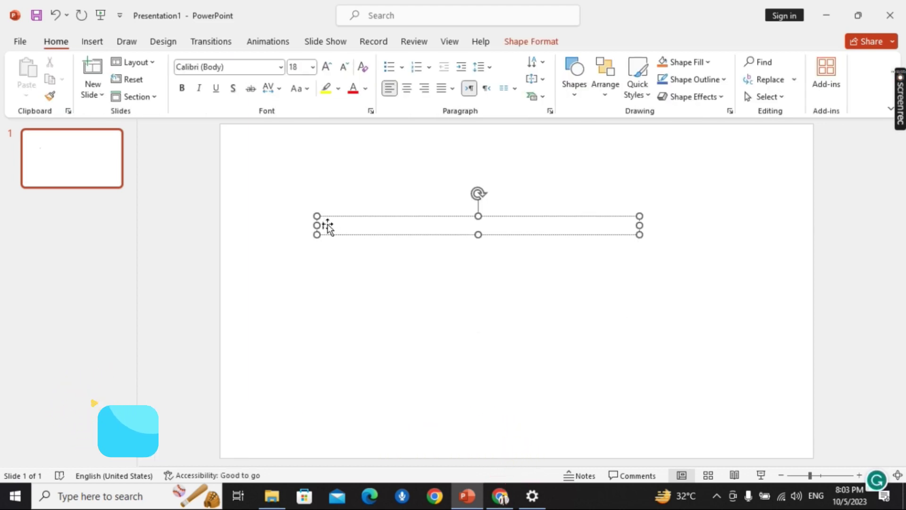
click(282, 70)
click(255, 165)
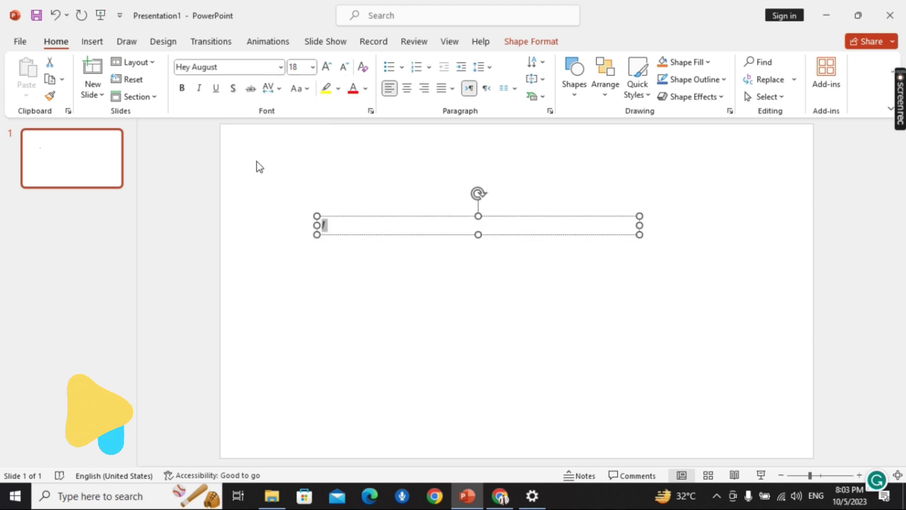
click(312, 67)
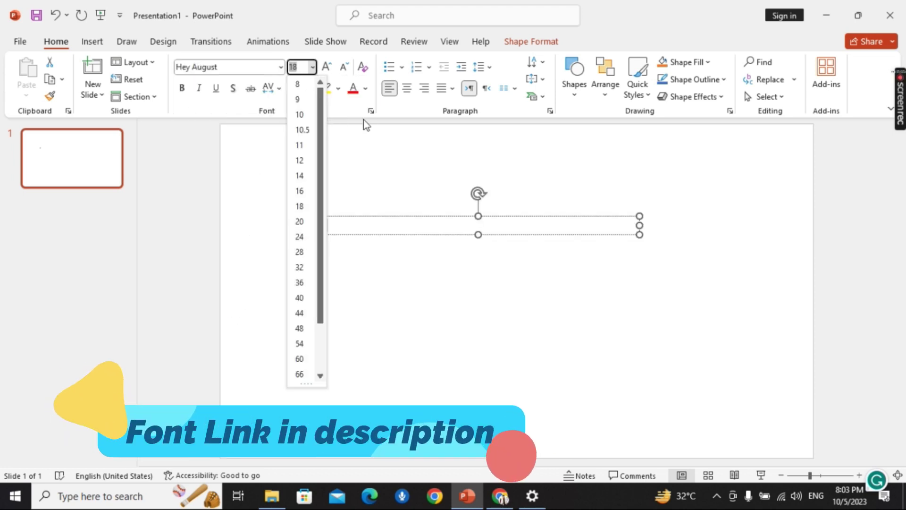
text(600)
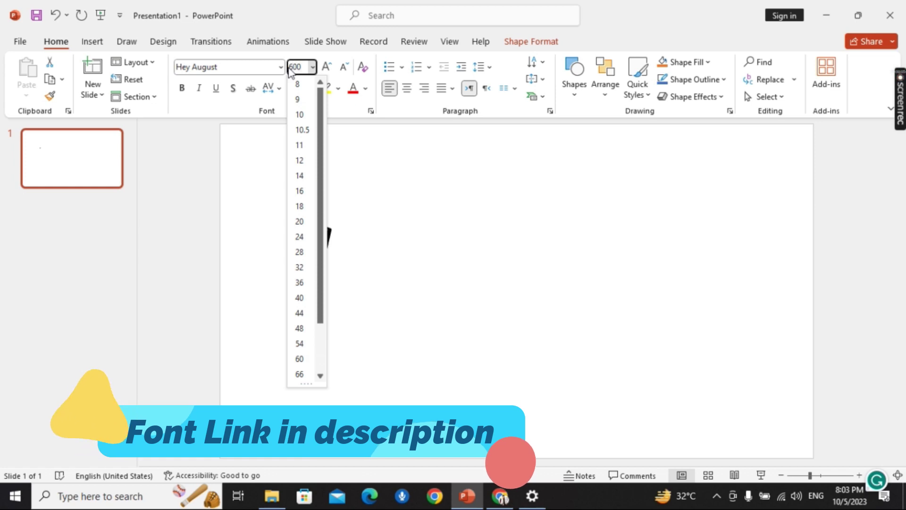
key(Return)
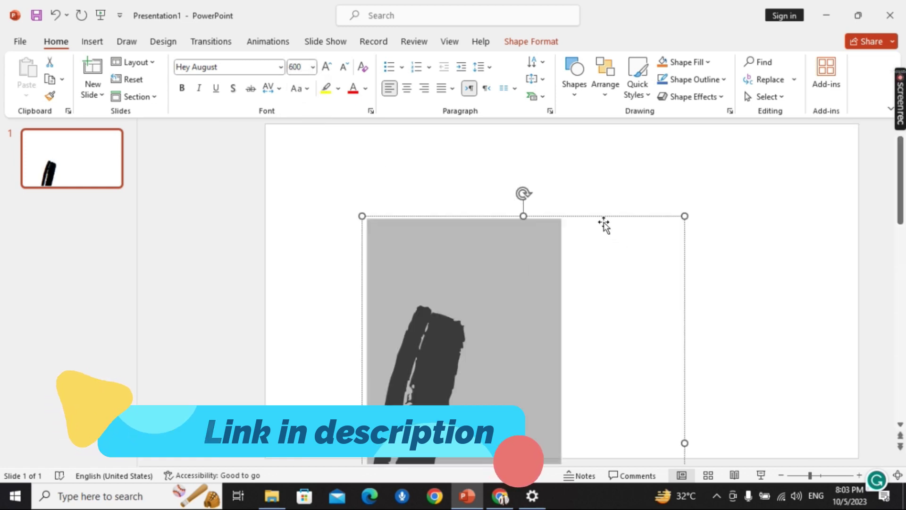
- Move the large brush-stroke character up and left on the slide
click(603, 218)
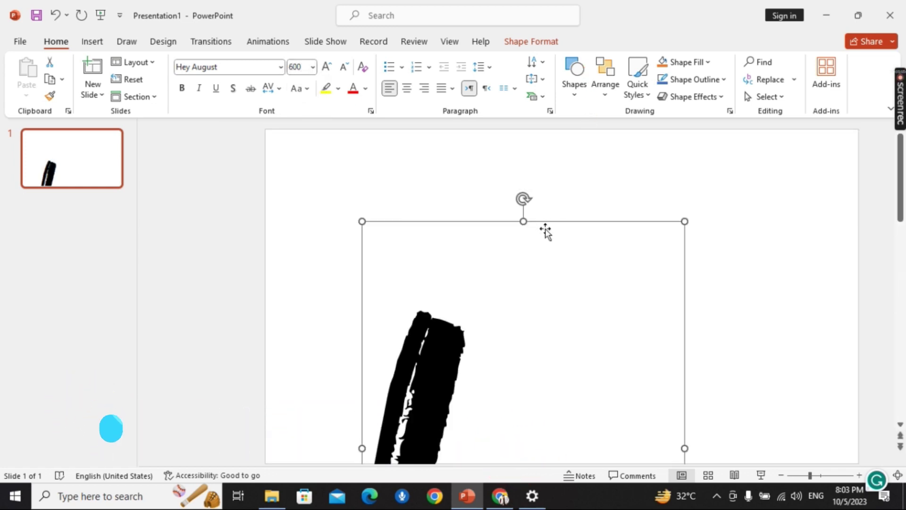
scroll(545, 220, down, 2)
drag(561, 139, 560, 116)
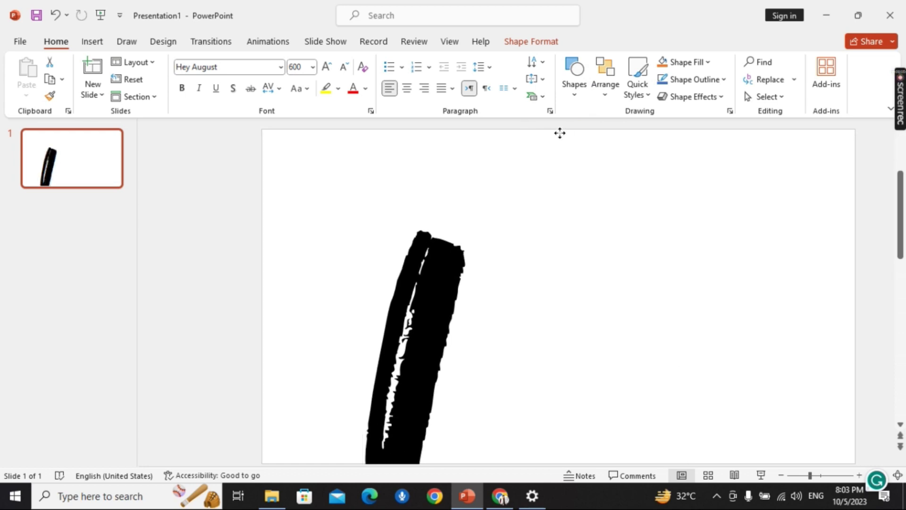
drag(685, 278, 543, 244)
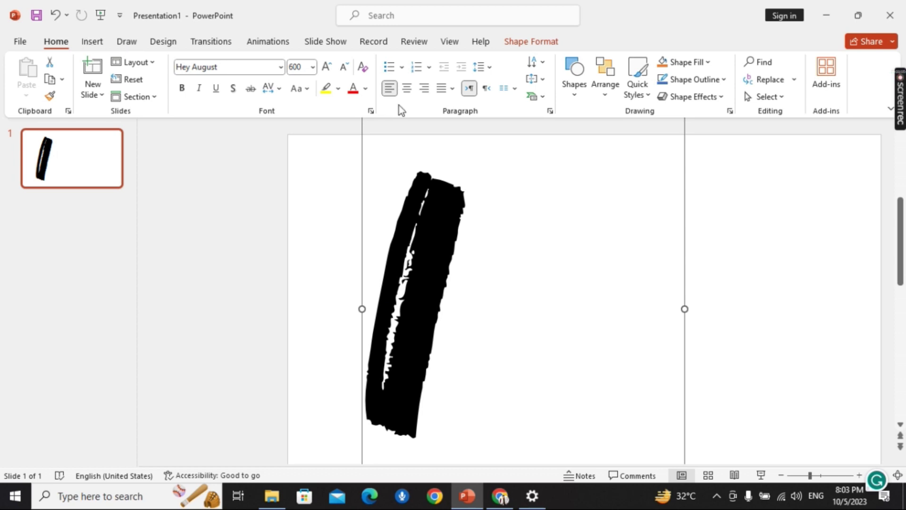
- Draw a rectangle covering the brush-stroke character
click(510, 48)
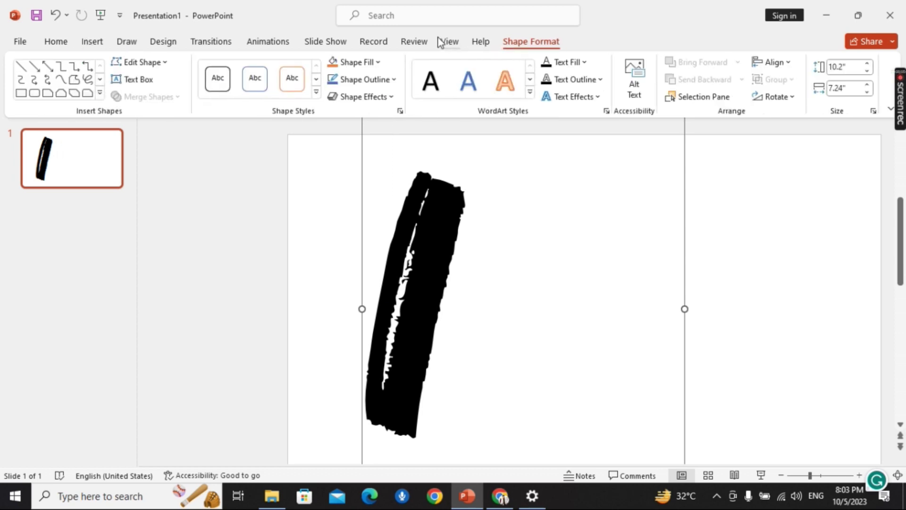
click(93, 44)
click(224, 77)
click(259, 130)
drag(336, 134, 525, 454)
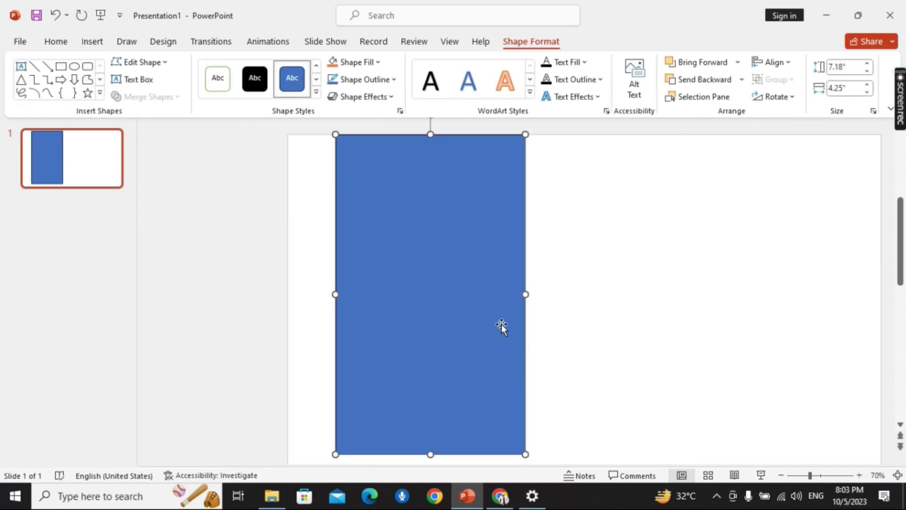
- Send the rectangle behind the stroke and intersect the two into a 6" by 2.24" black shape
drag(308, 125, 561, 457)
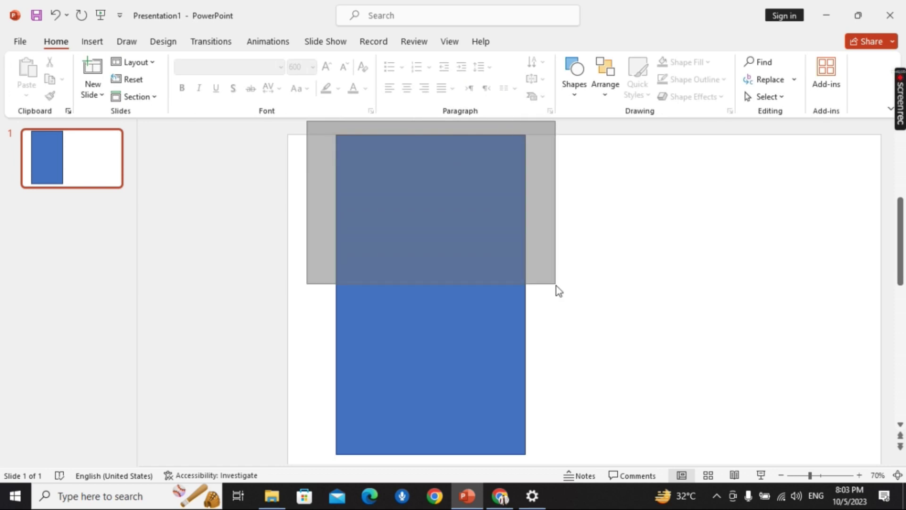
click(521, 327)
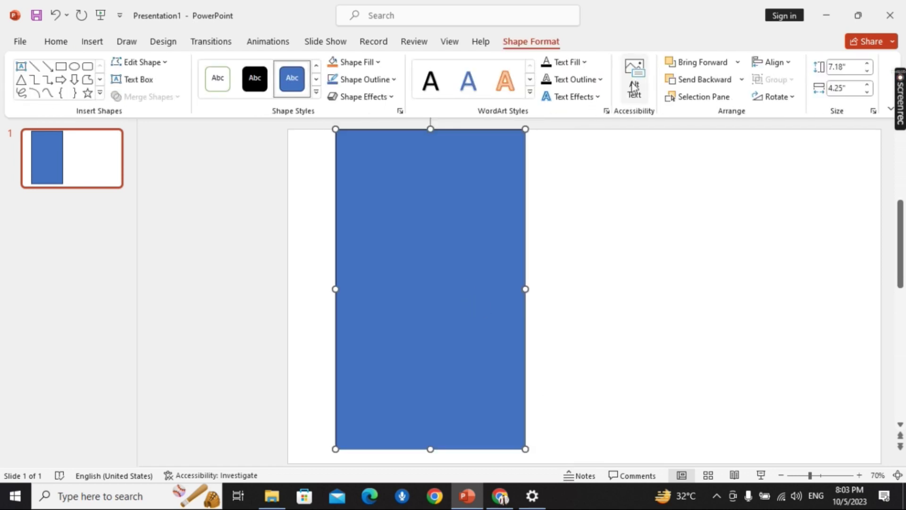
click(680, 81)
key(ctrl+a)
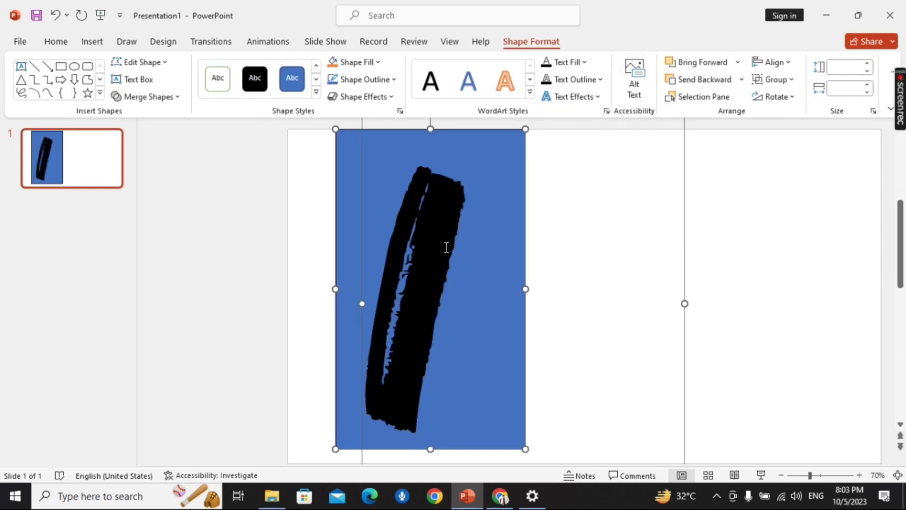
click(173, 96)
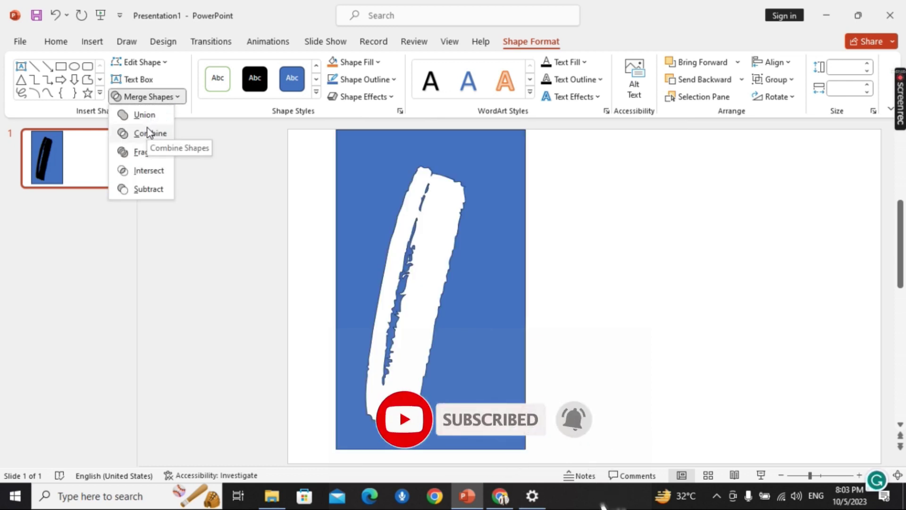
click(127, 171)
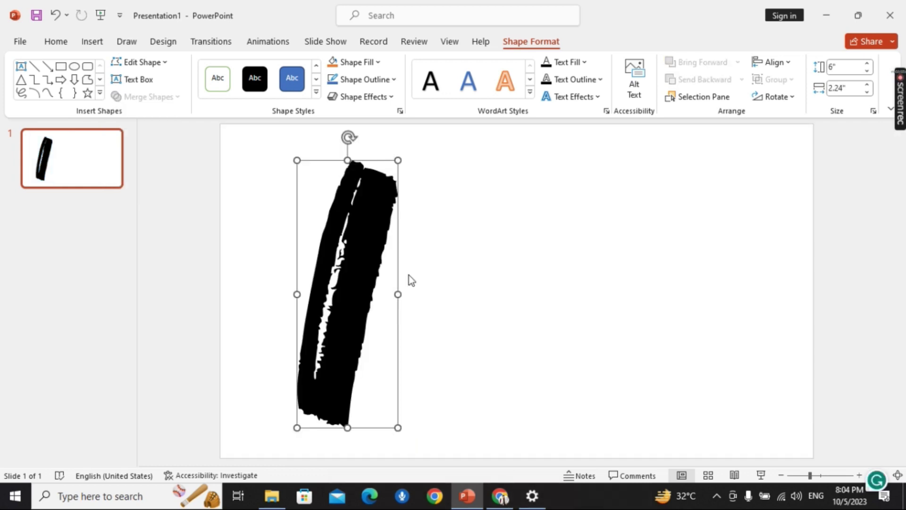
- Lay several overlapping copies of the black brush shape across the slide
drag(356, 252, 307, 246)
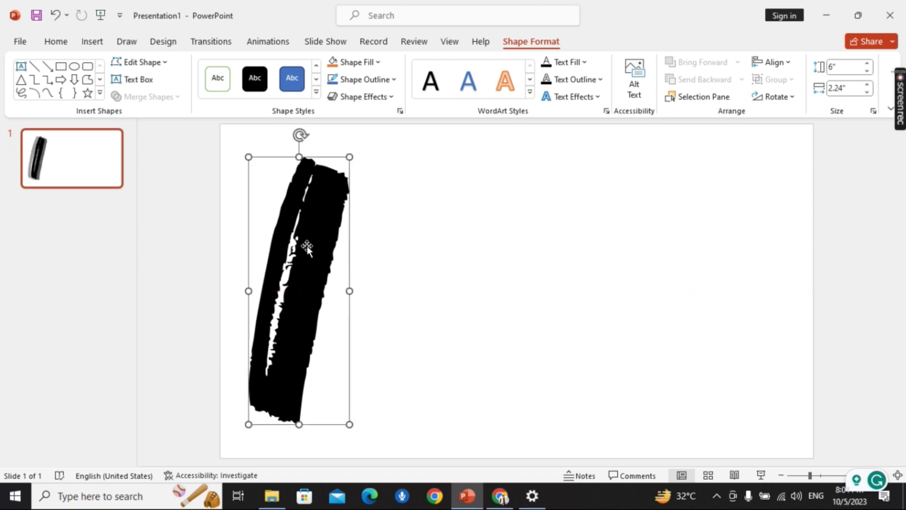
mouse_move(320, 249)
mouse_down()
mouse_move(357, 211)
mouse_move(329, 273)
mouse_move(344, 269)
mouse_move(413, 204)
mouse_move(386, 329)
mouse_move(398, 290)
mouse_up()
key(ctrl+a)
mouse_move(360, 178)
mouse_down()
mouse_move(487, 316)
mouse_move(535, 328)
mouse_up()
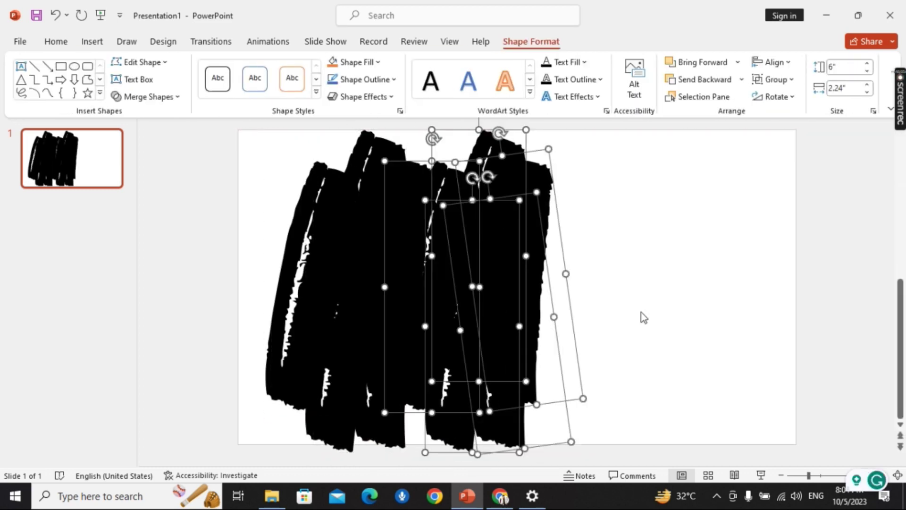
drag(534, 262, 572, 263)
- Union all the brush copies into one combined shape
key(ctrl+a)
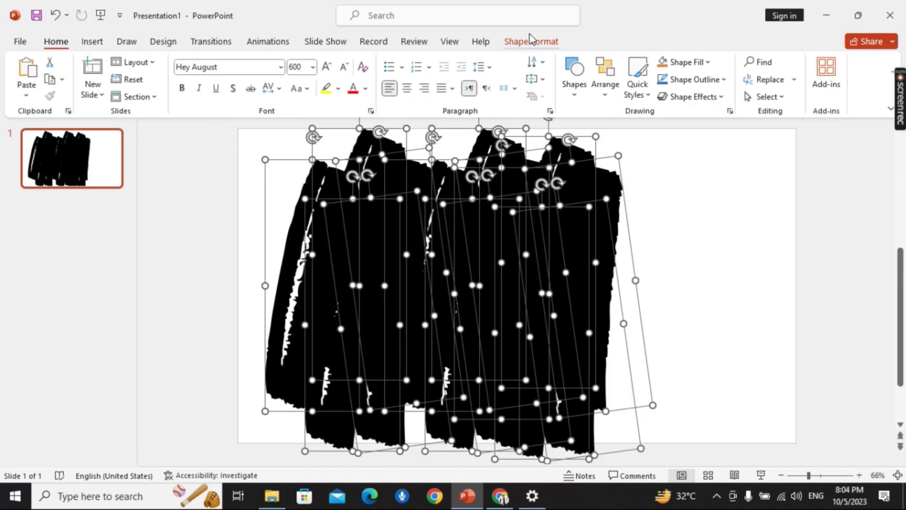
click(531, 41)
click(146, 96)
click(143, 115)
- Enlarge the merged brush shape to 7.29" by 10.1" and tilt it slightly
drag(631, 263, 627, 425)
drag(474, 299, 505, 312)
drag(601, 405, 670, 409)
drag(560, 354, 706, 416)
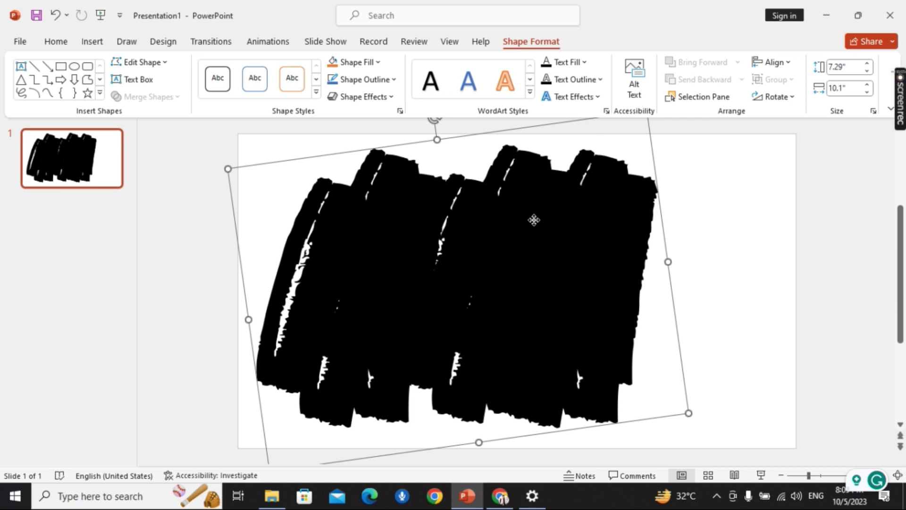
- Fill the merged brush shape with the airliner photo from the Downloads folder
right_click(534, 220)
click(582, 445)
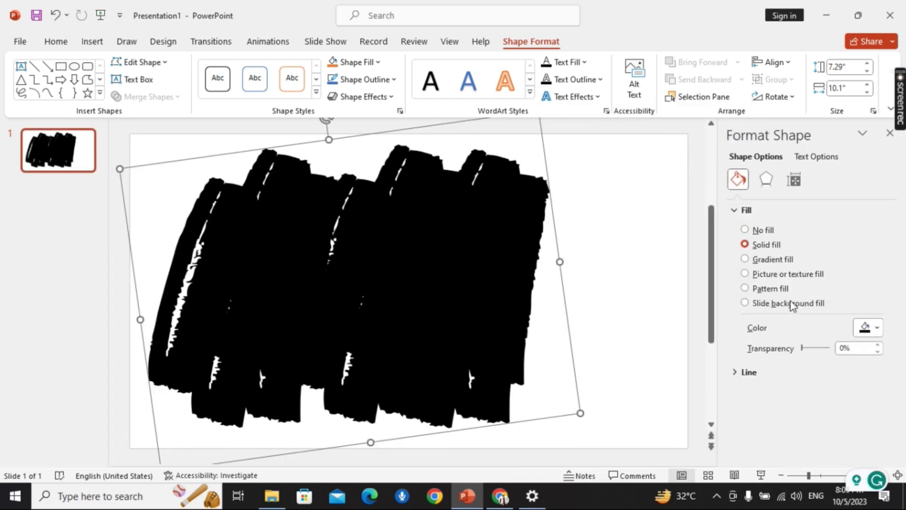
click(751, 274)
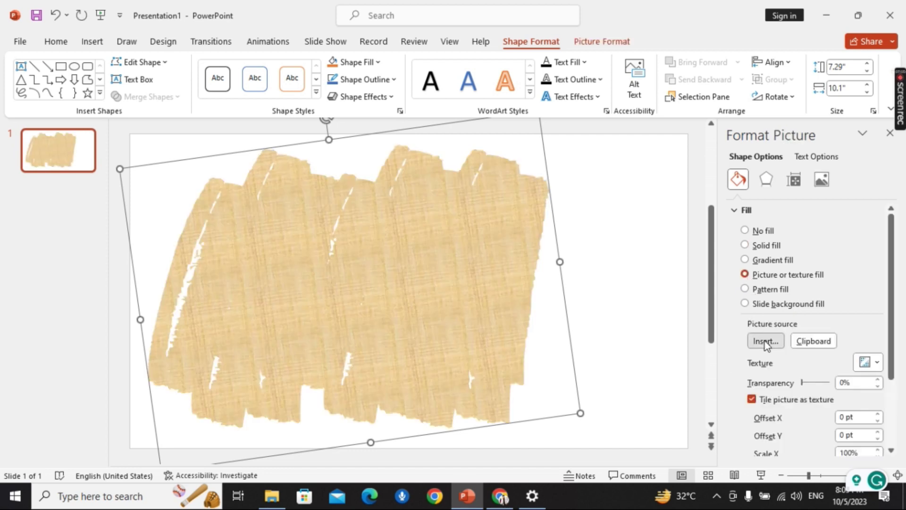
click(766, 341)
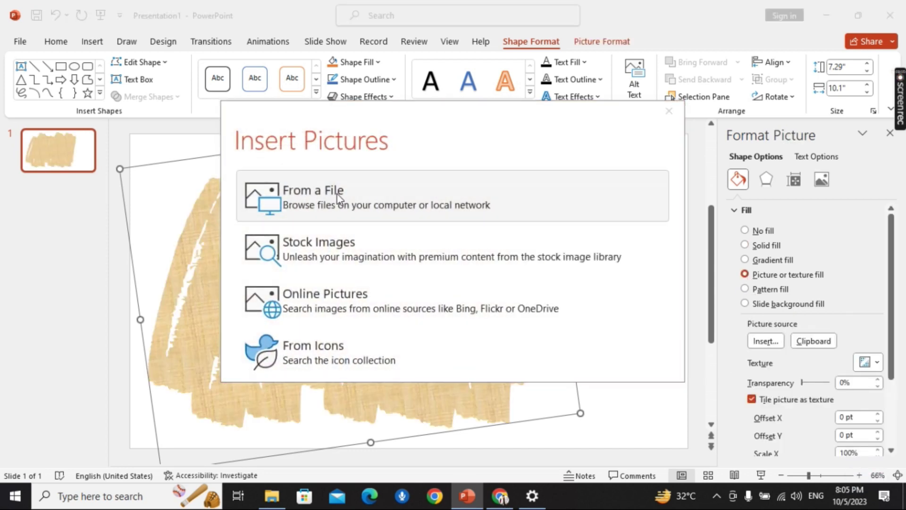
click(338, 198)
click(59, 145)
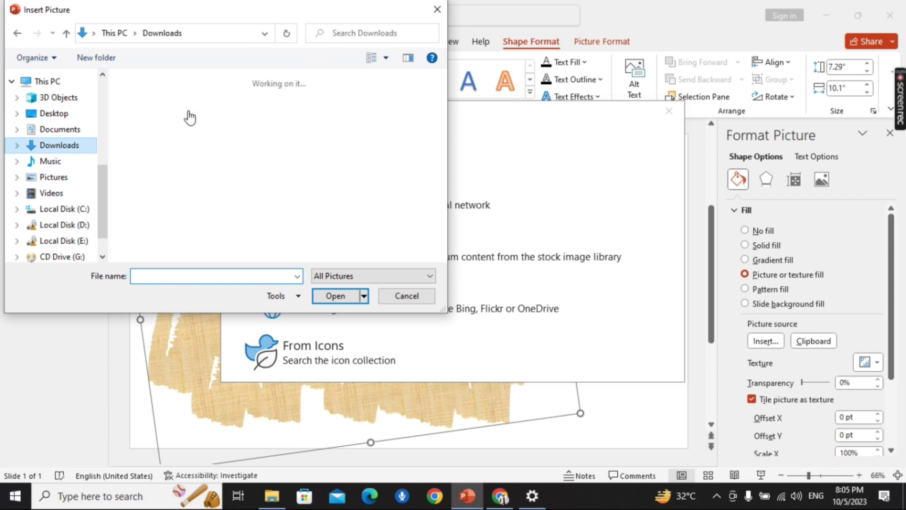
double_click(203, 102)
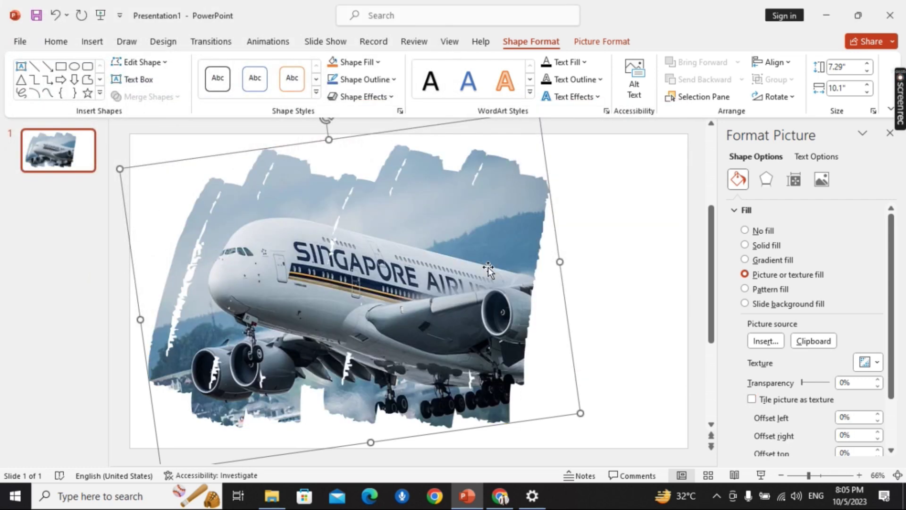
click(890, 132)
click(816, 239)
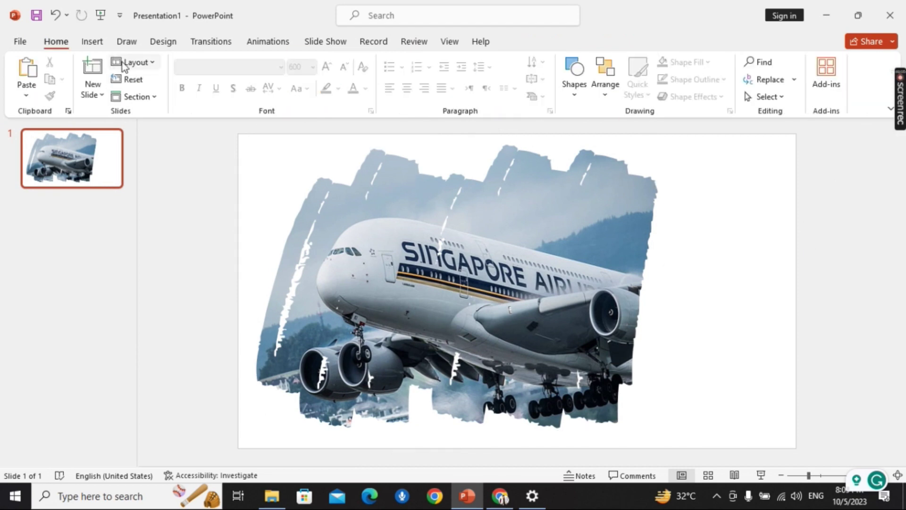
- Draw a 4.13" square overlapping the photo's right side
click(92, 43)
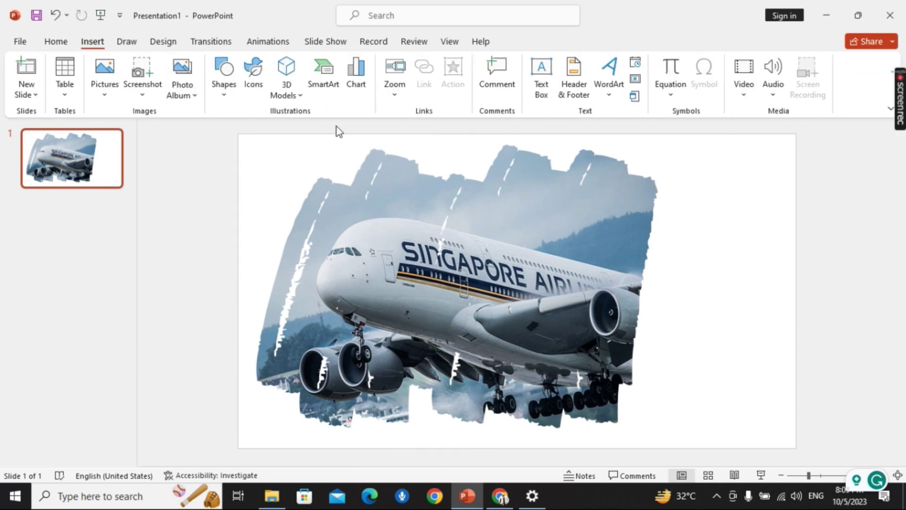
click(227, 96)
click(223, 223)
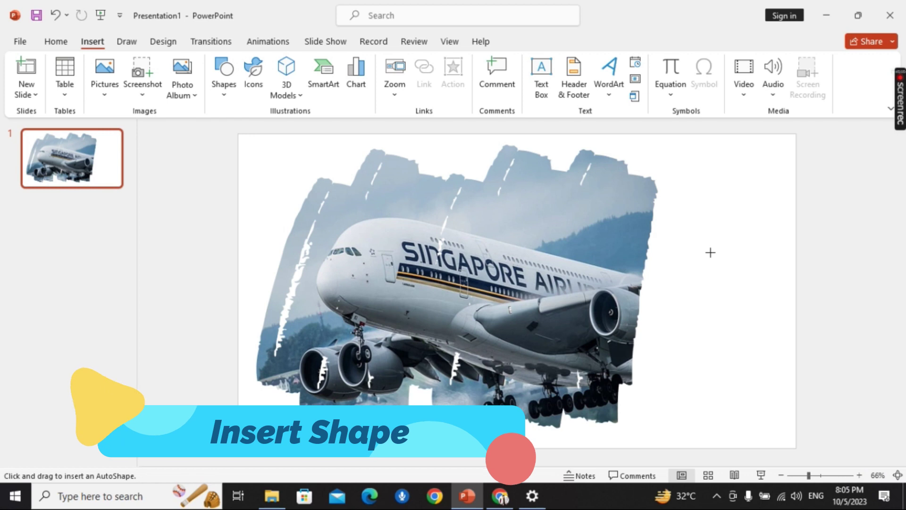
mouse_move(623, 224)
mouse_down()
mouse_move(794, 327)
mouse_move(718, 314)
mouse_up()
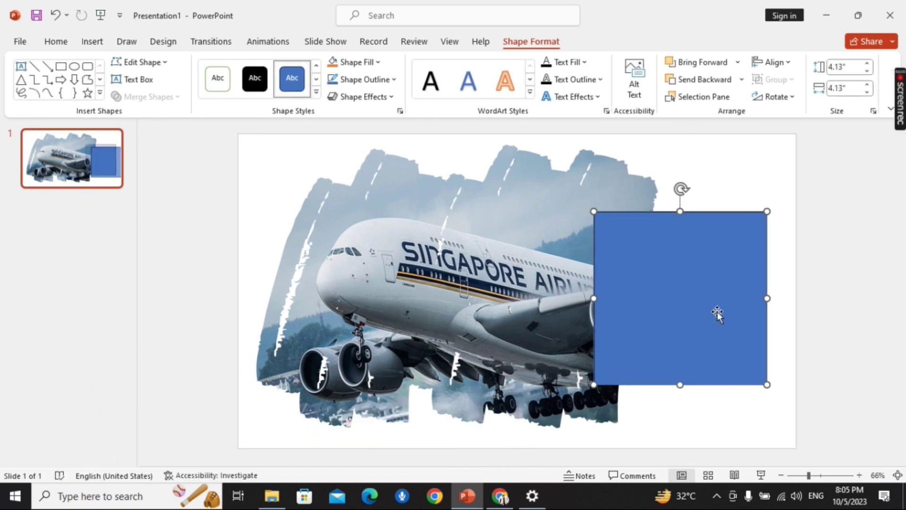
- Give the square no fill and a white 11 pt outline
right_click(717, 314)
click(751, 447)
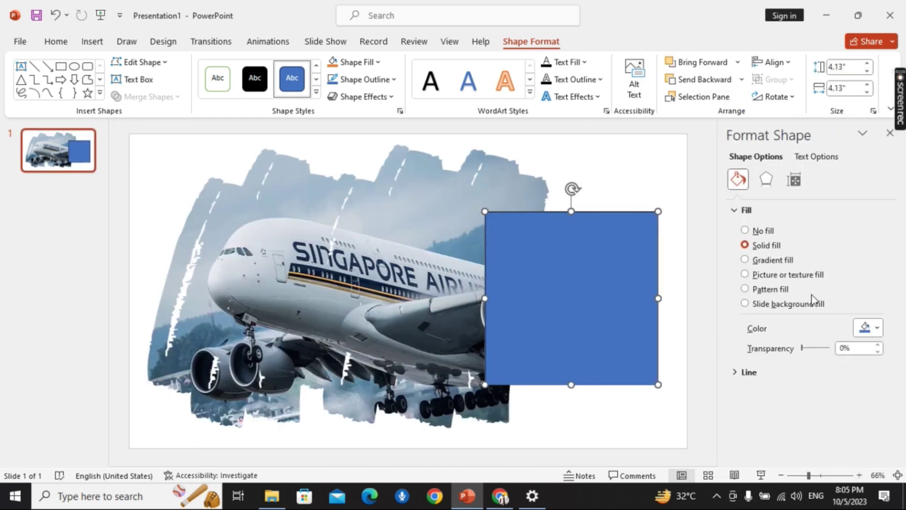
click(745, 231)
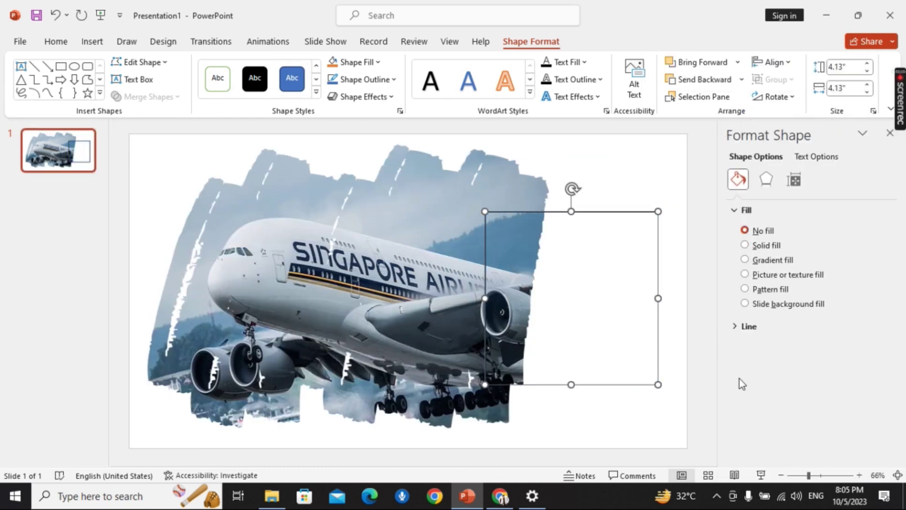
click(737, 327)
click(879, 402)
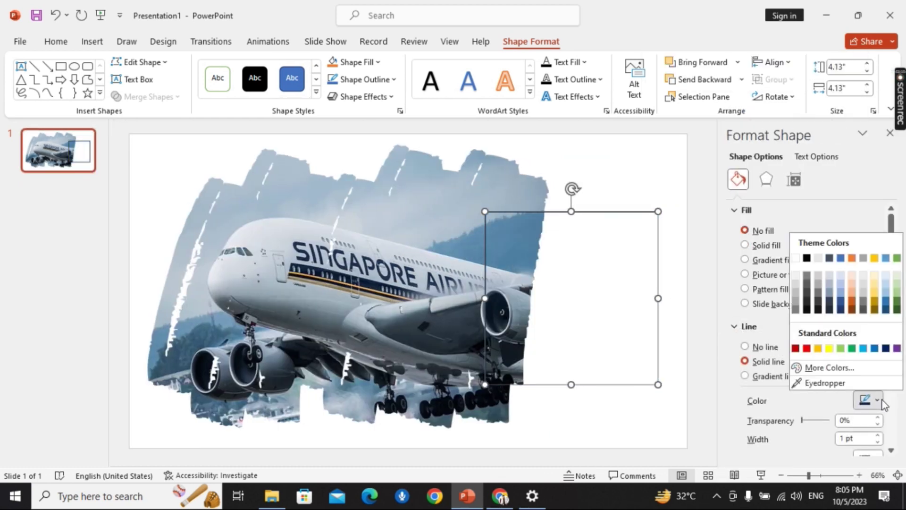
click(796, 258)
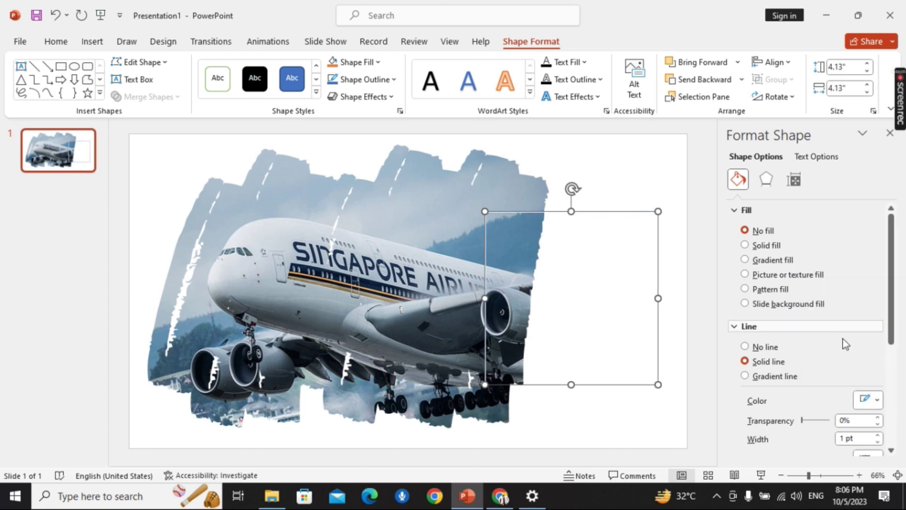
scroll(845, 387, down, 1)
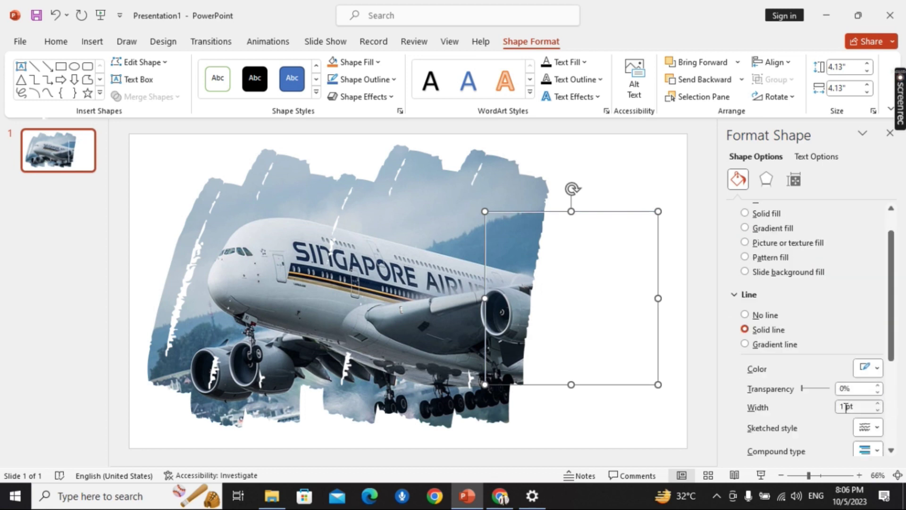
text(1)
key(Return)
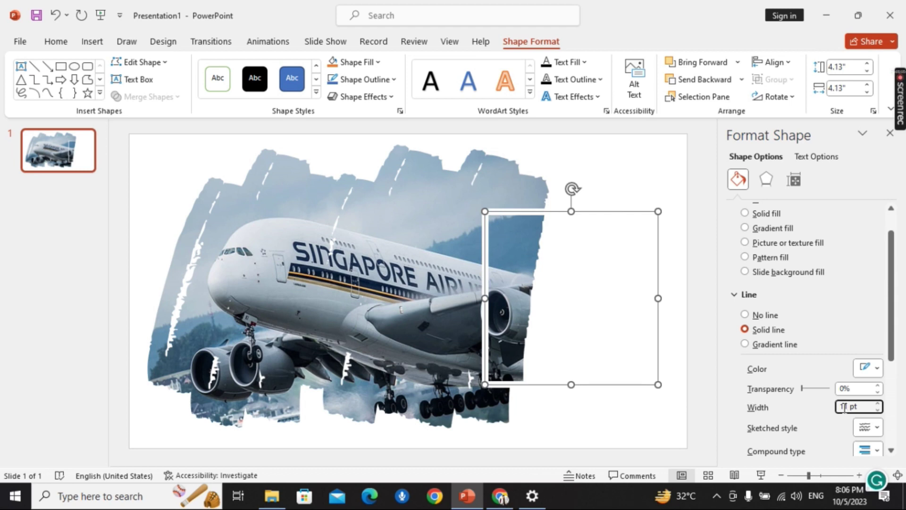
- Give the slide background a light gray solid fill
click(672, 431)
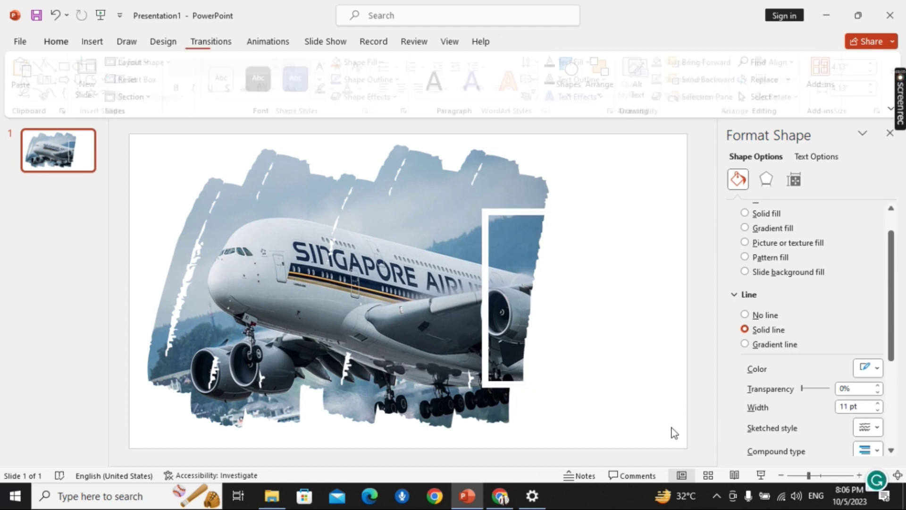
click(869, 294)
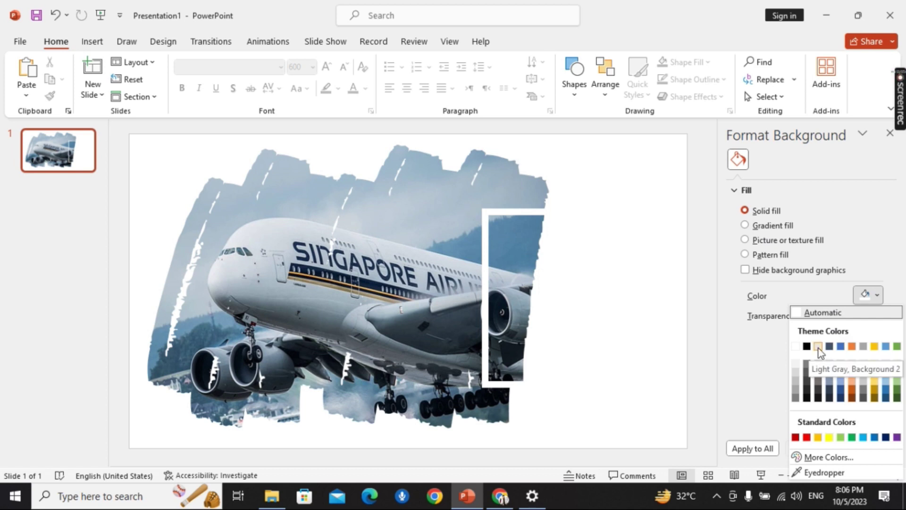
click(797, 362)
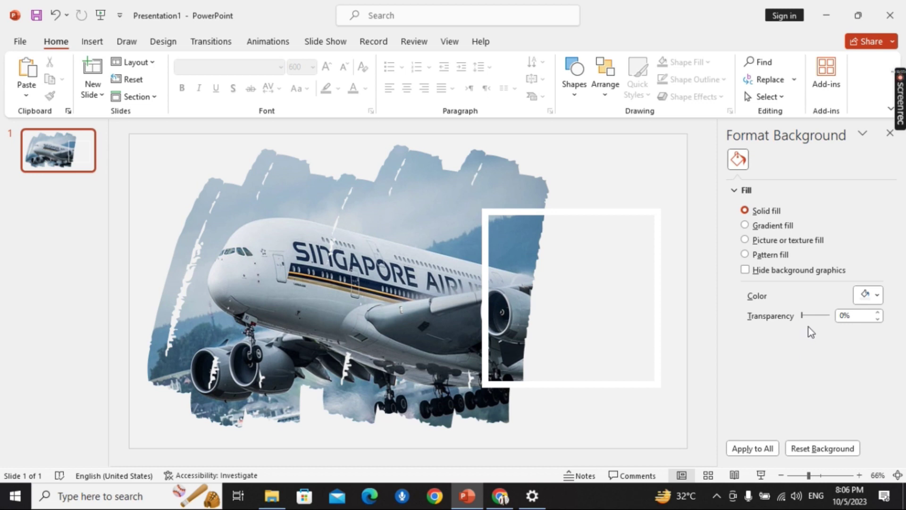
click(664, 283)
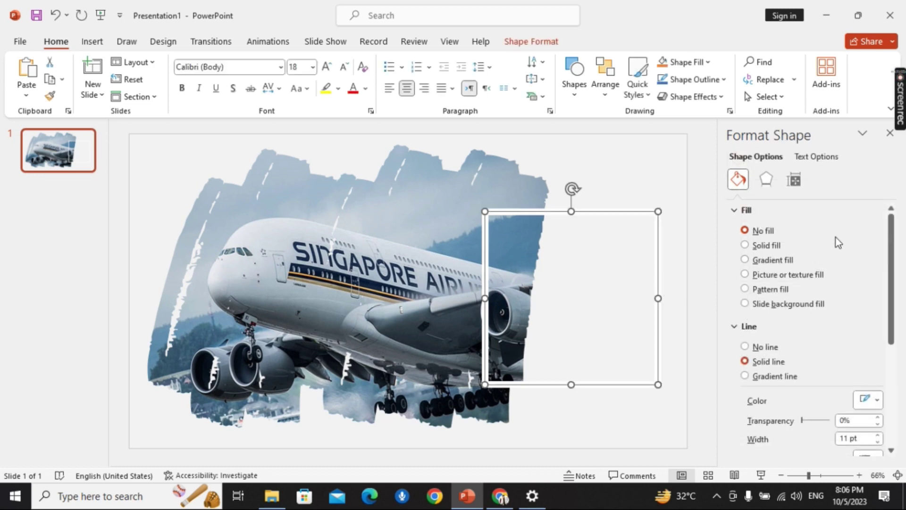
- Add an outer shadow to the frame with 84% transparency, 9 pt blur and 30 pt distance
click(735, 210)
click(766, 179)
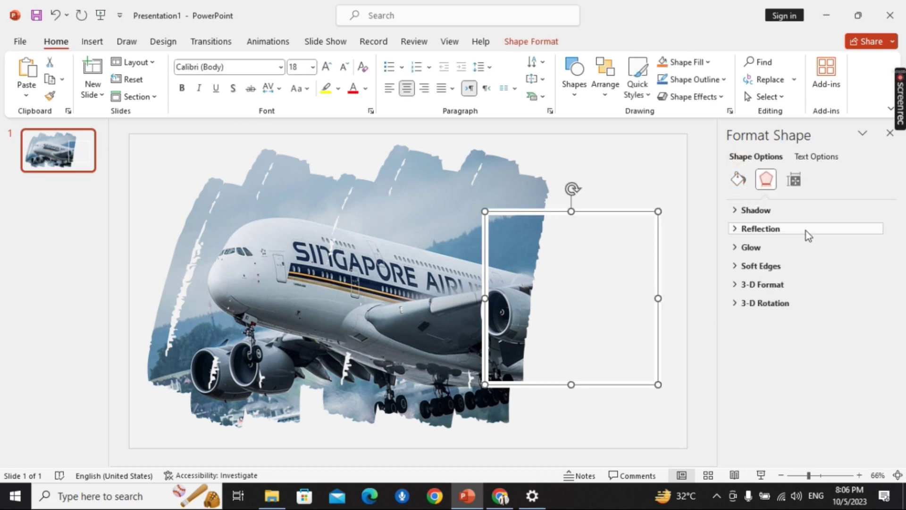
click(738, 212)
click(877, 230)
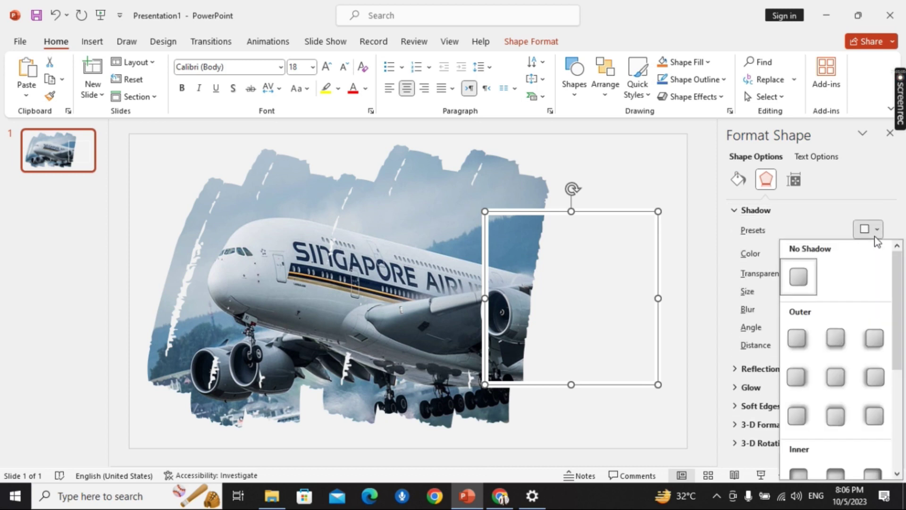
click(803, 341)
click(879, 342)
click(878, 341)
click(879, 342)
click(879, 342)
click(879, 342)
click(879, 342)
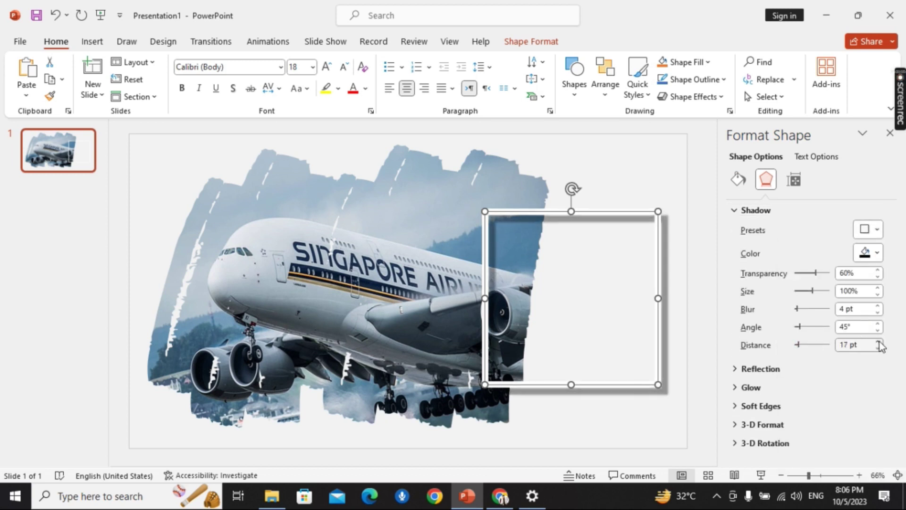
click(879, 273)
click(879, 273)
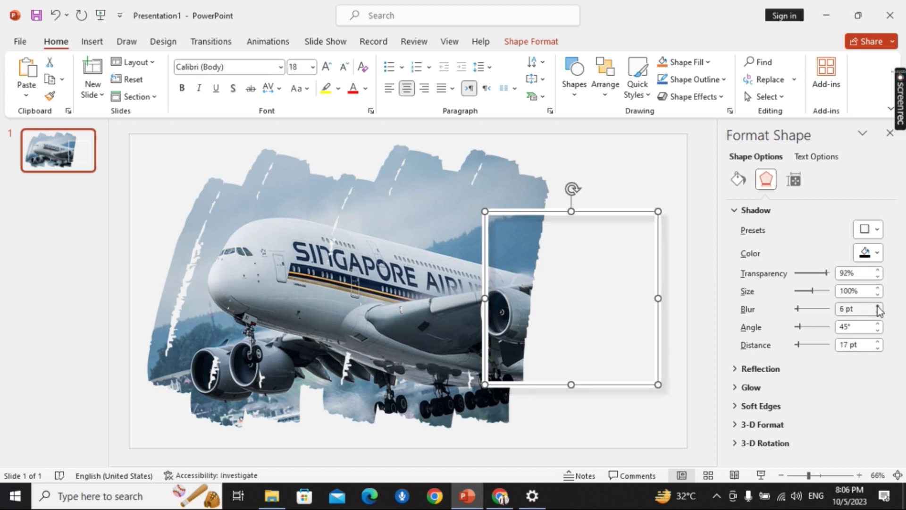
click(877, 348)
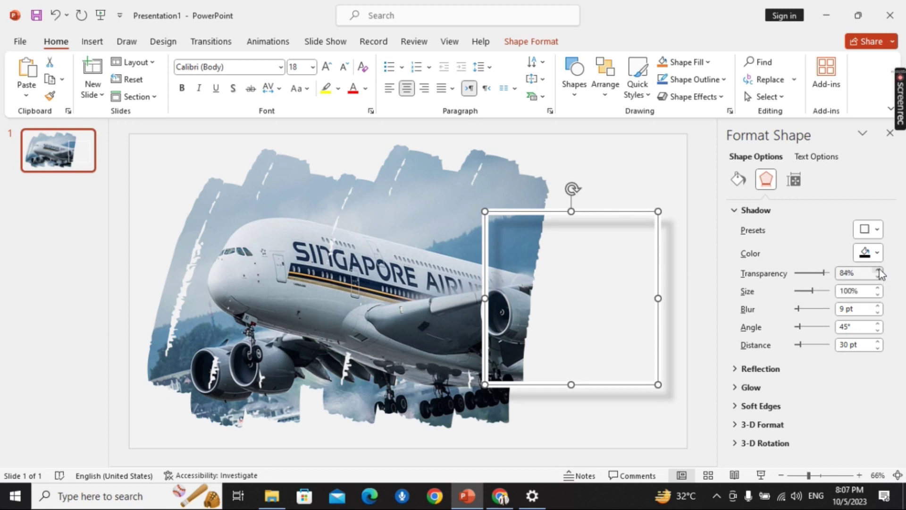
- Tilt the white frame counter-clockwise and shrink it over the photo's right edge
drag(573, 188, 536, 194)
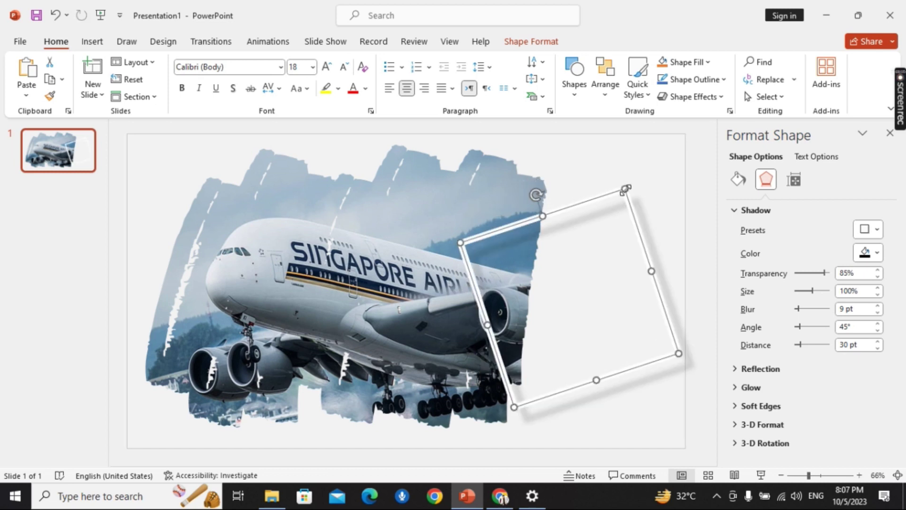
drag(626, 188, 637, 166)
drag(528, 167, 565, 184)
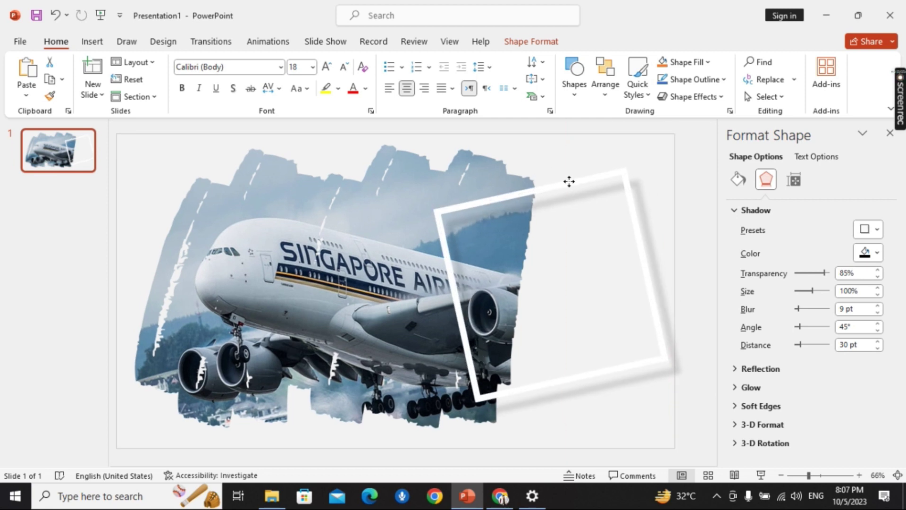
mouse_move(631, 170)
mouse_down()
mouse_move(613, 207)
mouse_move(600, 204)
mouse_up()
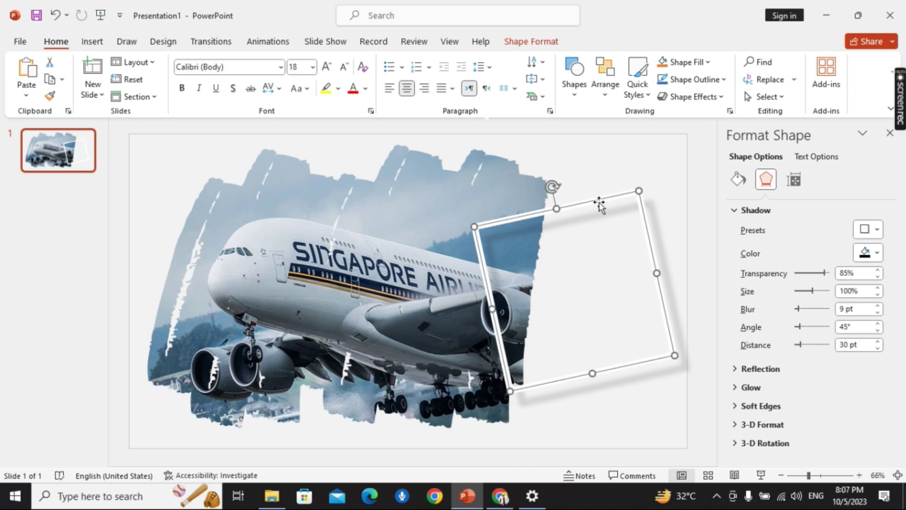
click(92, 41)
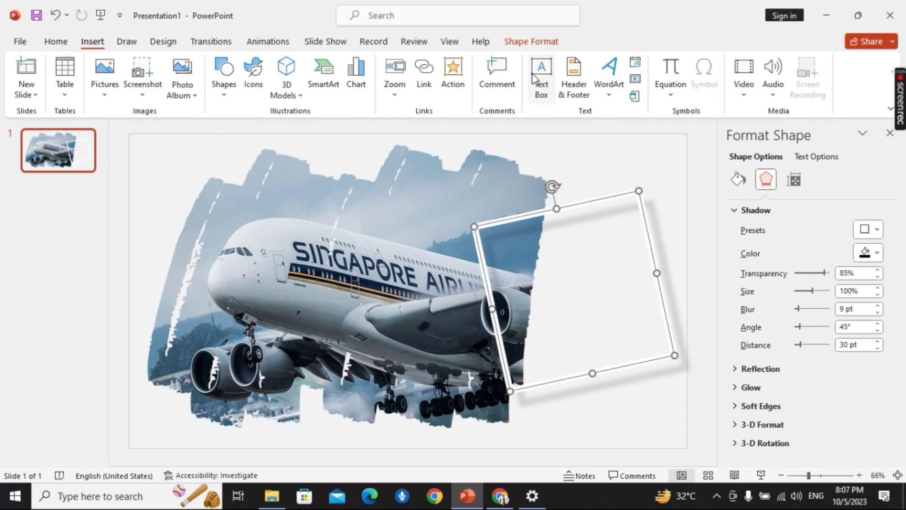
- Draw a text box inside the frame and type 'Singapore Airline' on two lines
click(541, 78)
drag(624, 317, 625, 322)
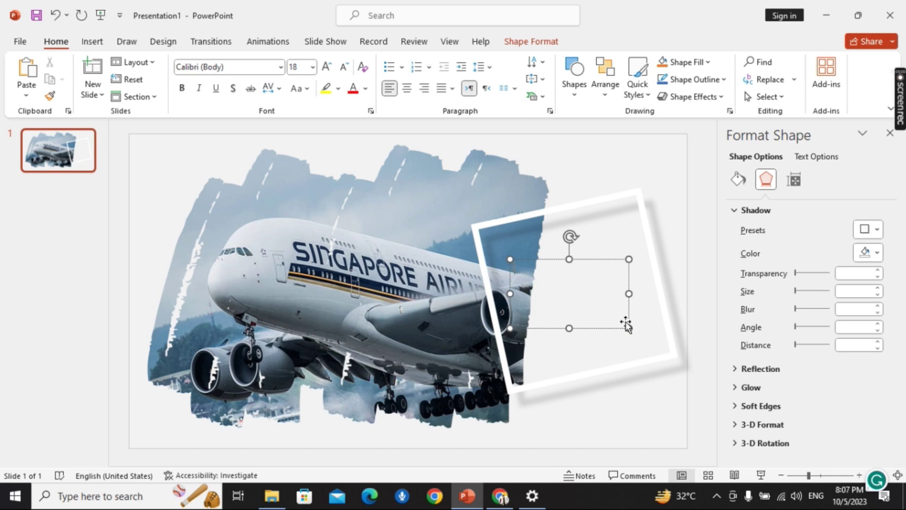
text(Singa)
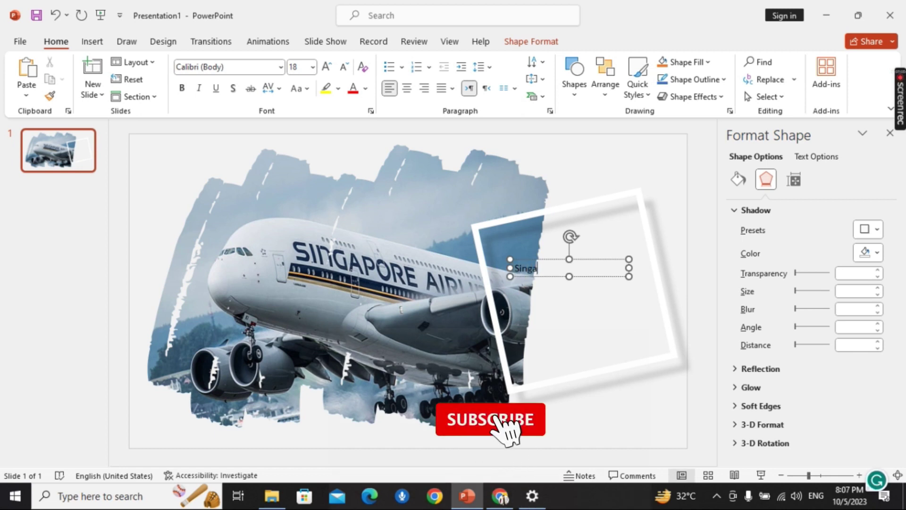
text(pore)
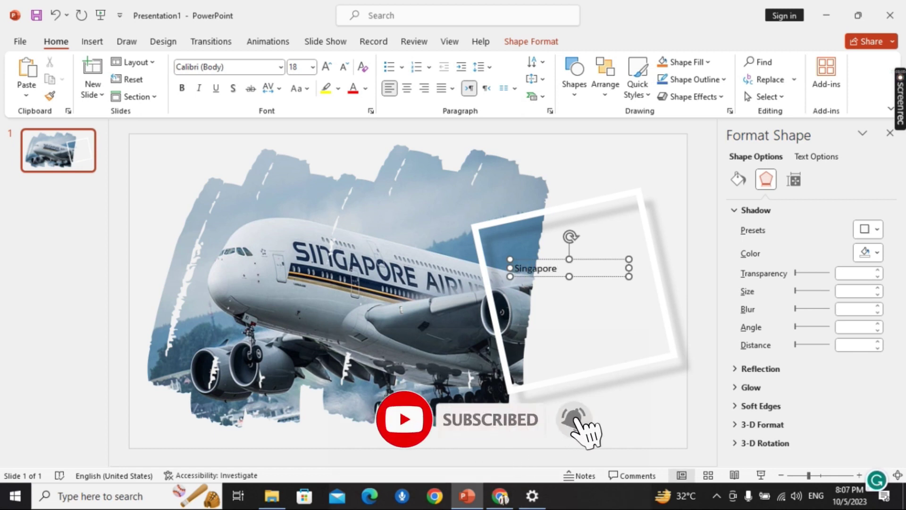
key(Return)
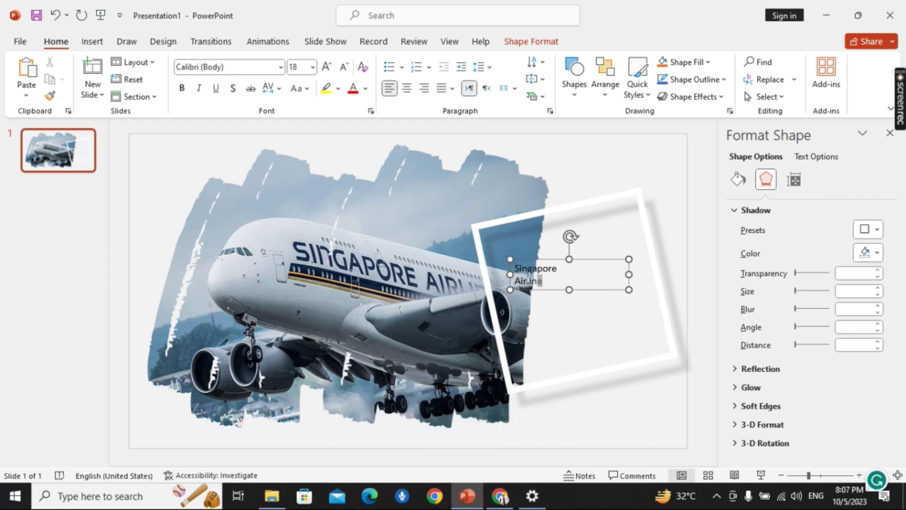
click(282, 68)
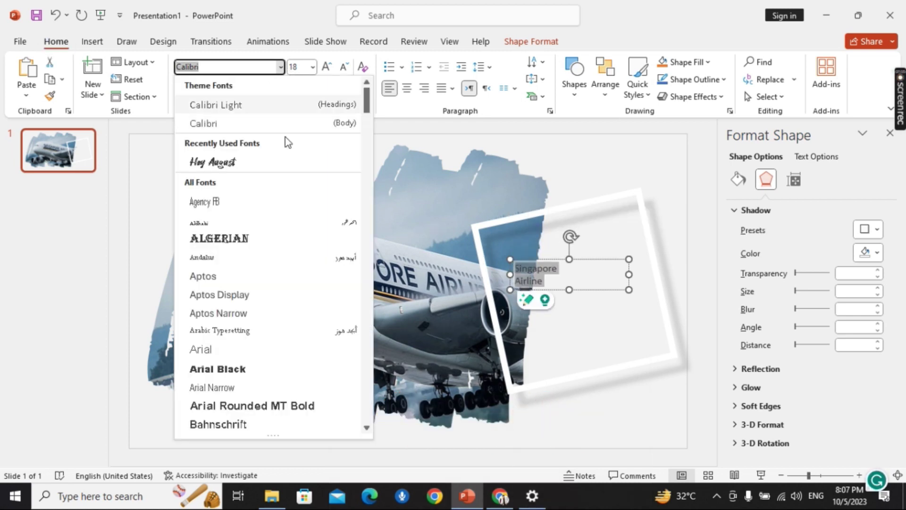
- Set the caption to Hey August and enlarge it to 54 pt
click(243, 162)
click(327, 68)
click(327, 68)
click(326, 69)
click(327, 69)
click(327, 68)
click(327, 68)
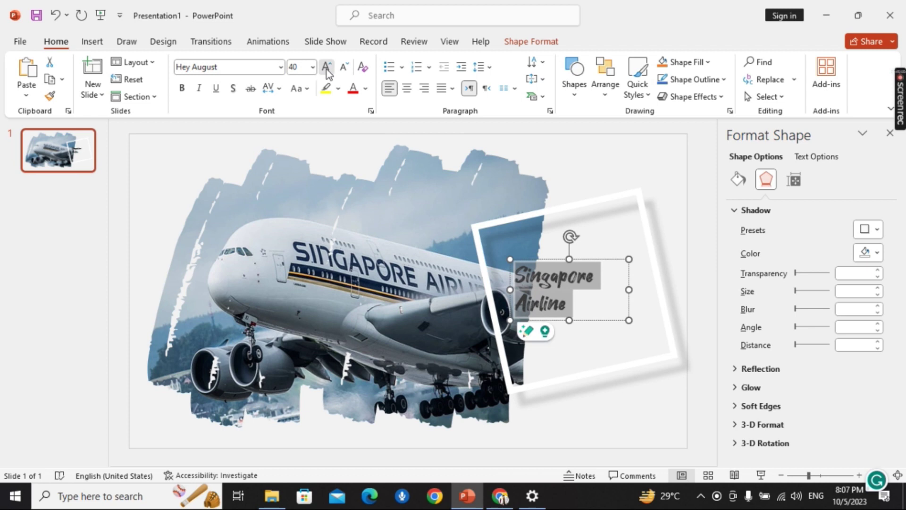
click(326, 68)
click(327, 69)
click(327, 68)
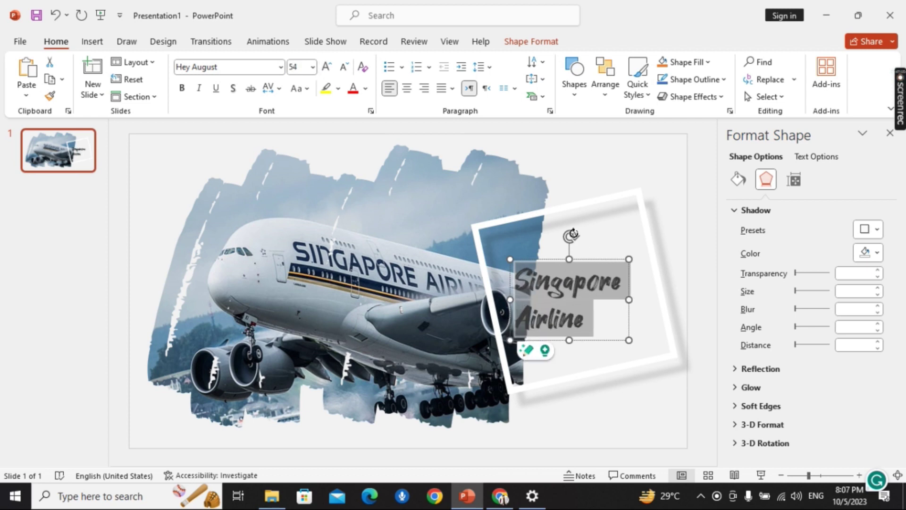
- Tilt and reposition the caption within the frame, and rotate the frame closer to upright
drag(573, 233, 568, 233)
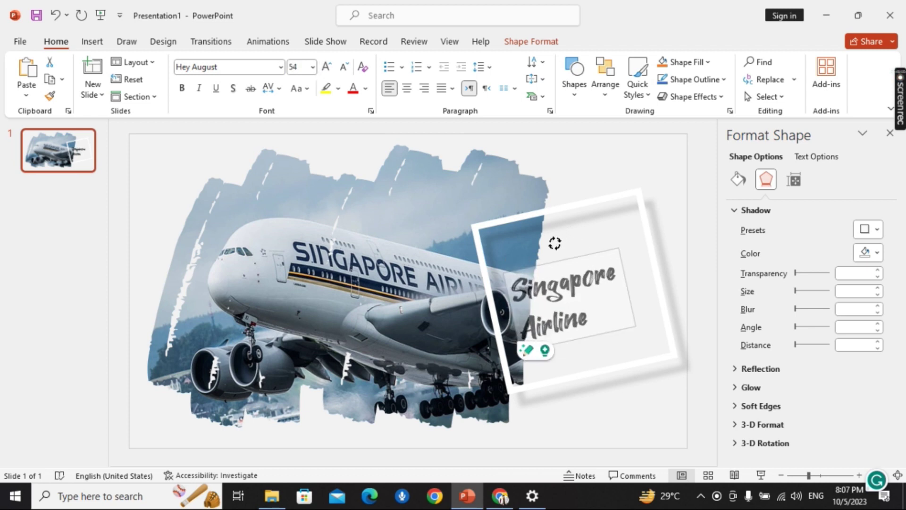
click(587, 257)
drag(587, 258, 598, 252)
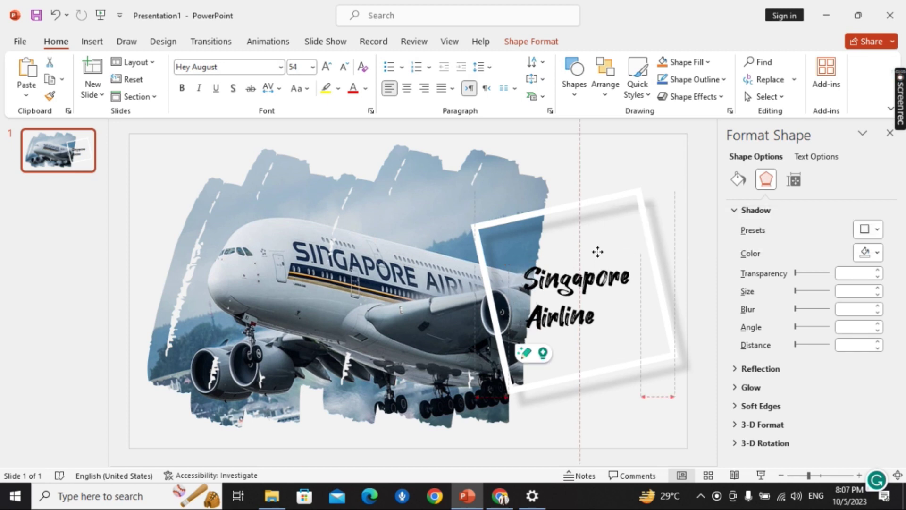
click(617, 195)
drag(556, 187, 569, 189)
click(612, 259)
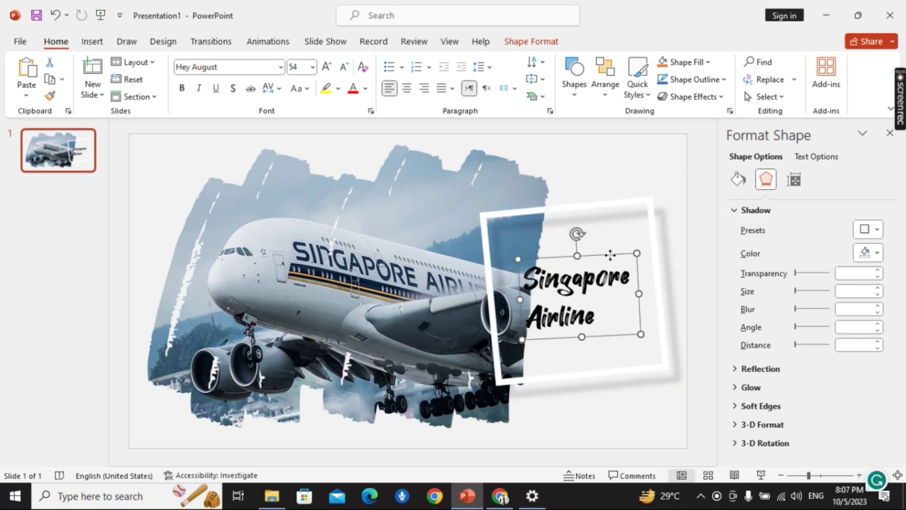
key(ctrl+a)
- Start the full-screen slideshow showing the airliner photo and Singapore Airline frame
key(F5)
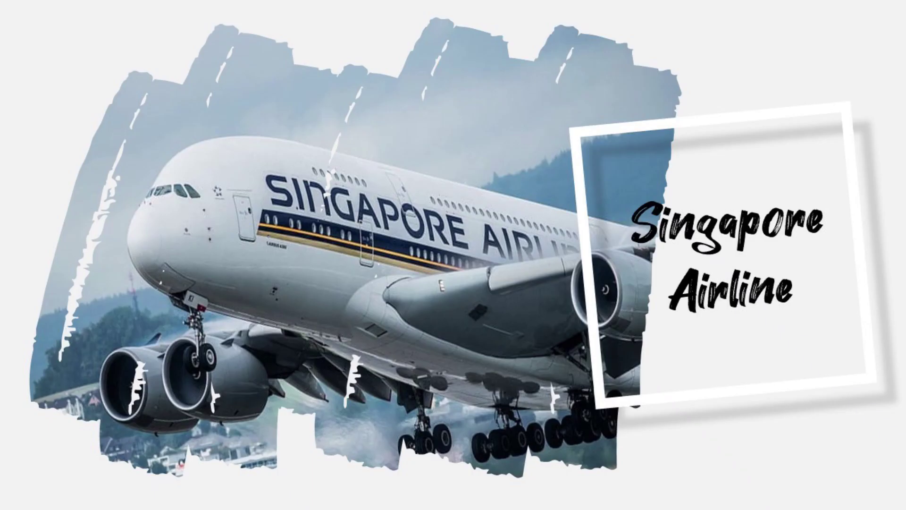